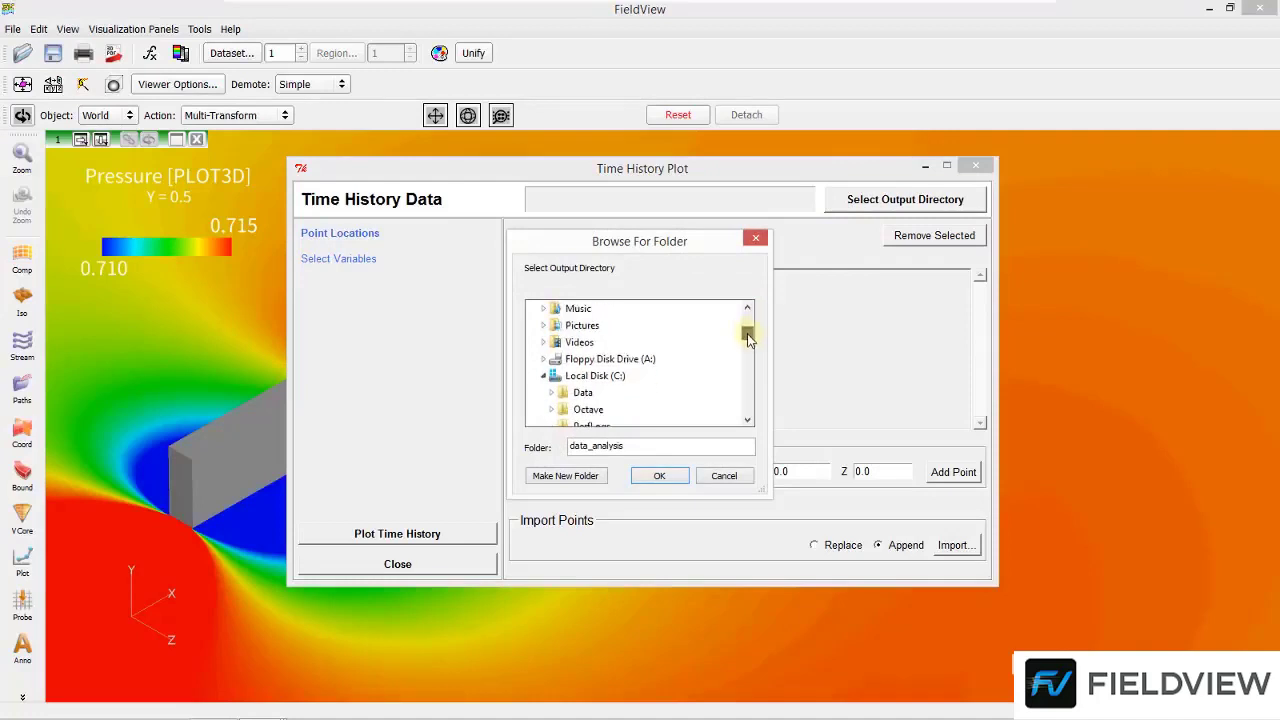
Set the time history output directory to C:/Data/temp1
click(552, 342)
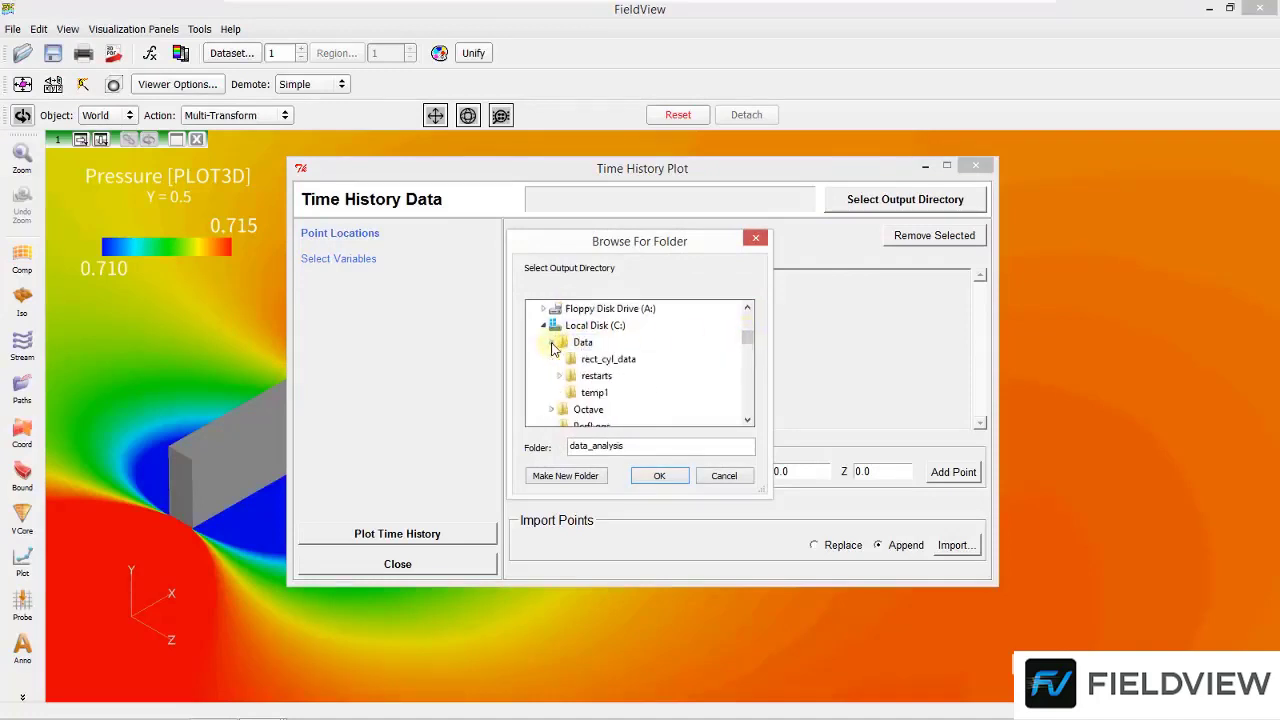
click(594, 392)
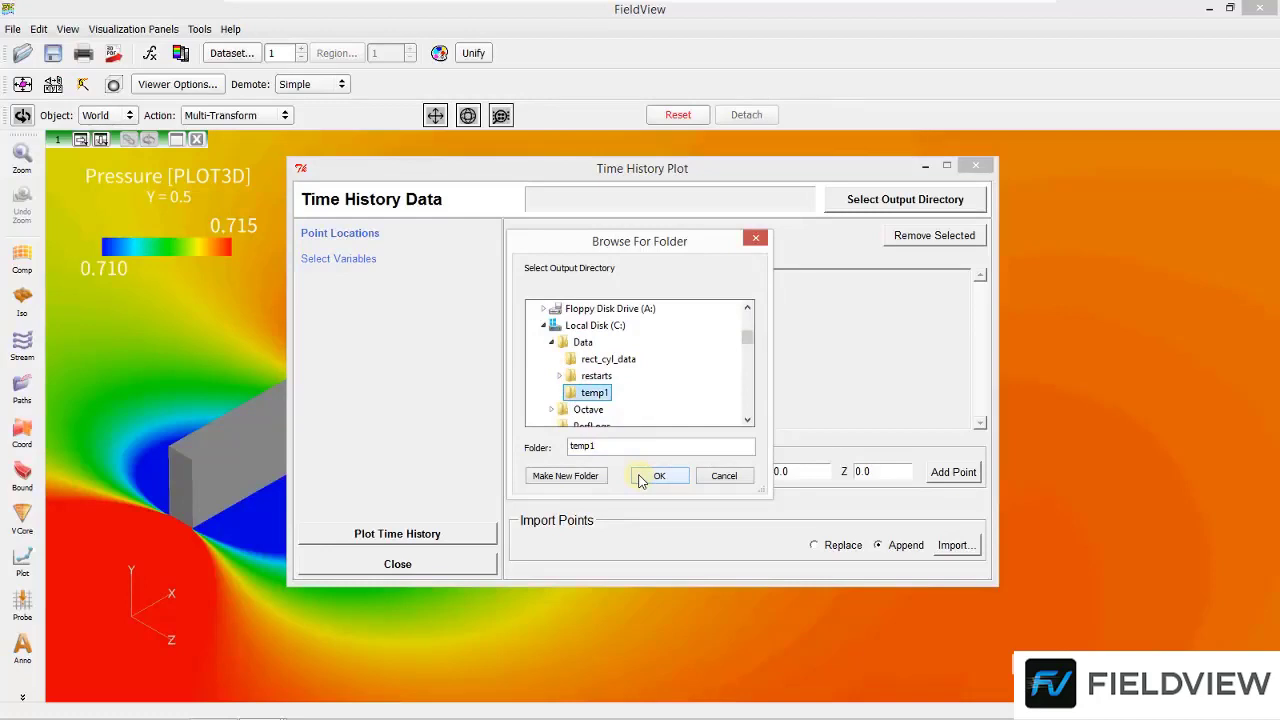
click(657, 476)
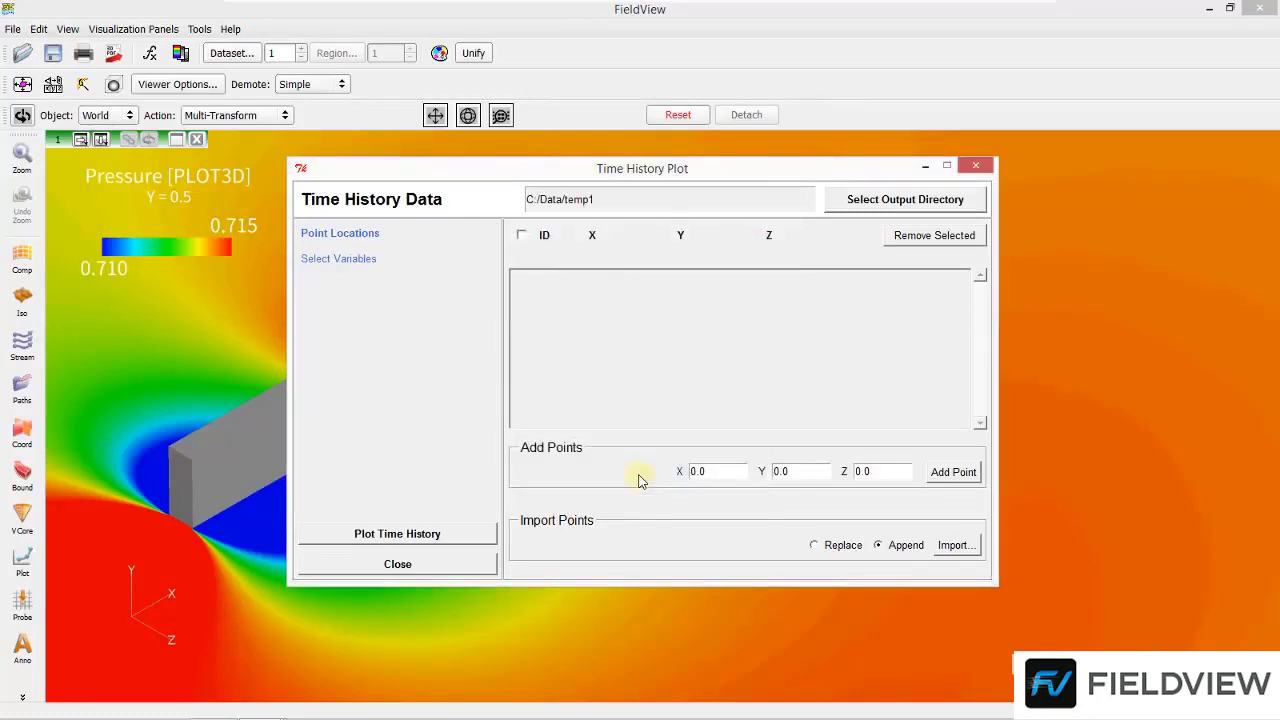
Add a time history point at X 0.5, Y 0.7, Z 1.1
double_click(692, 471)
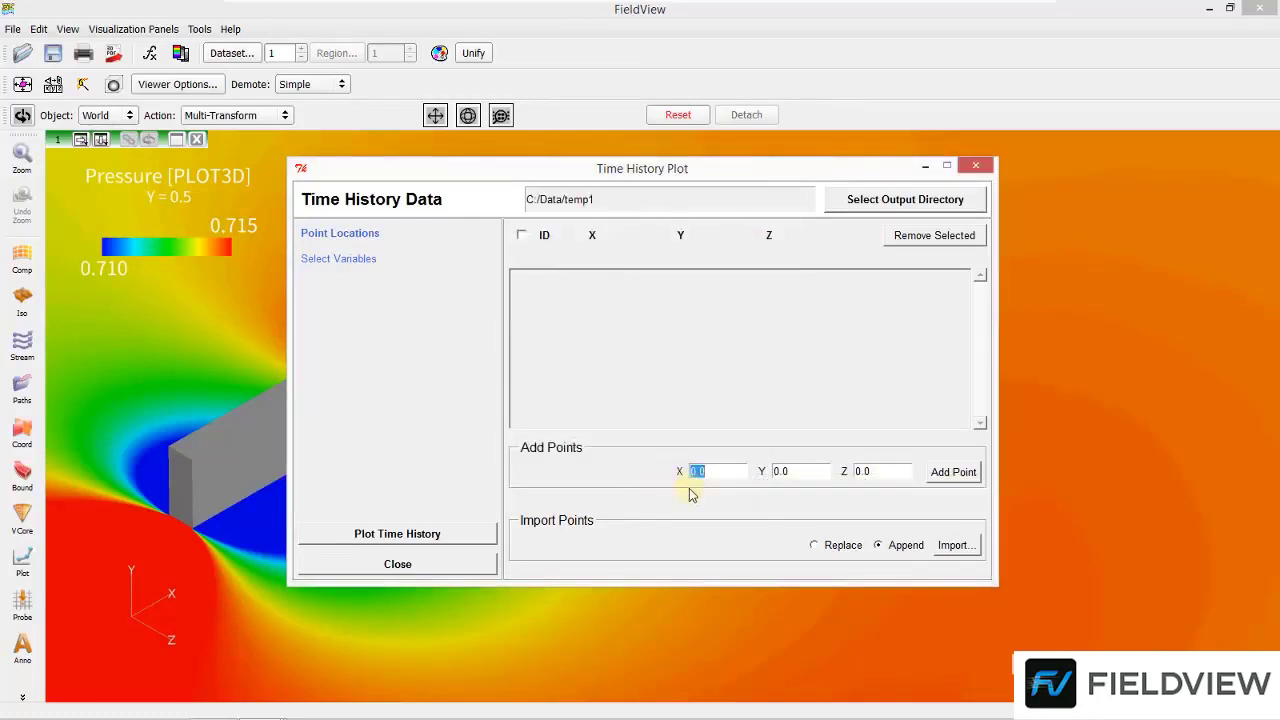
text(0.5)
key(Tab)
text(0.7)
key(Tab)
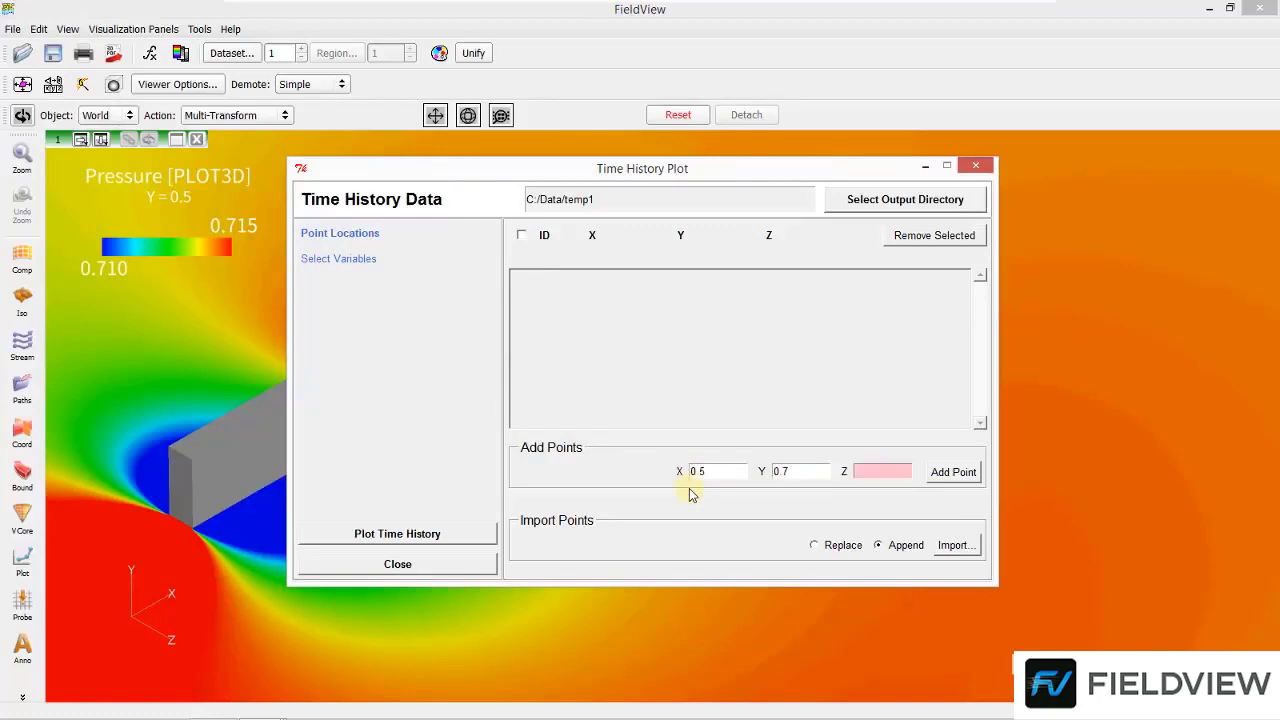
text(1.1)
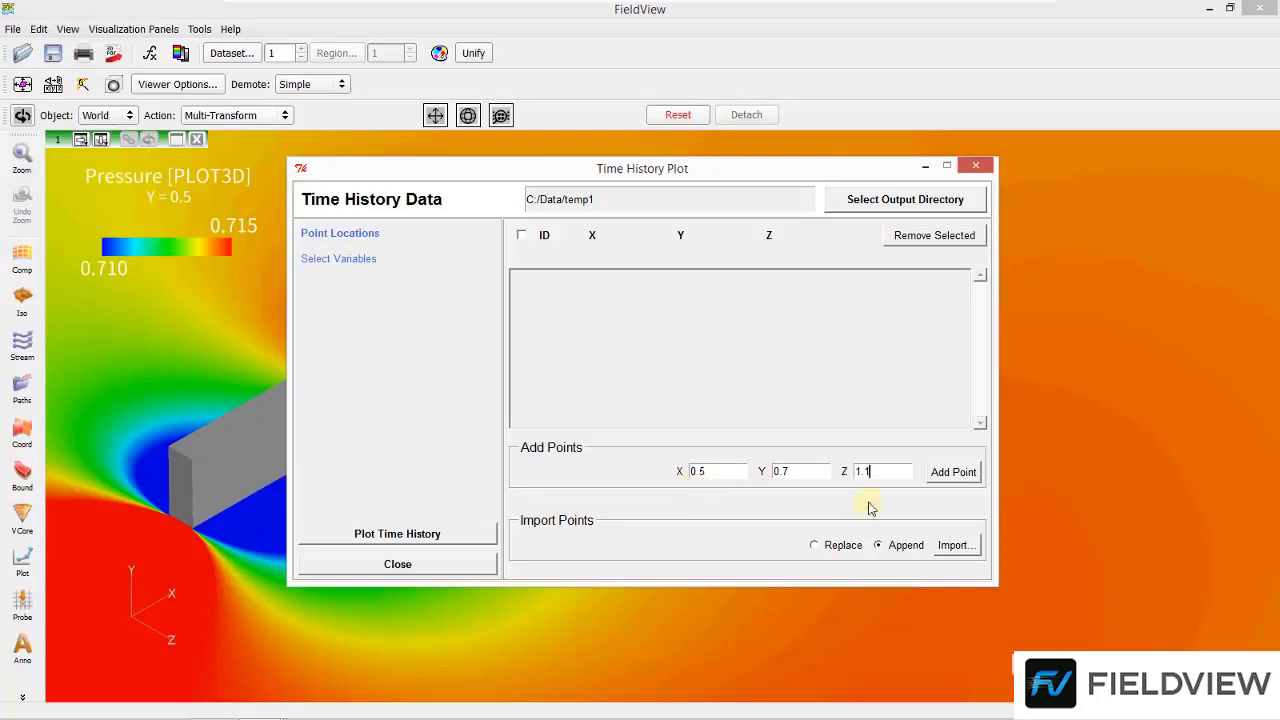
click(954, 482)
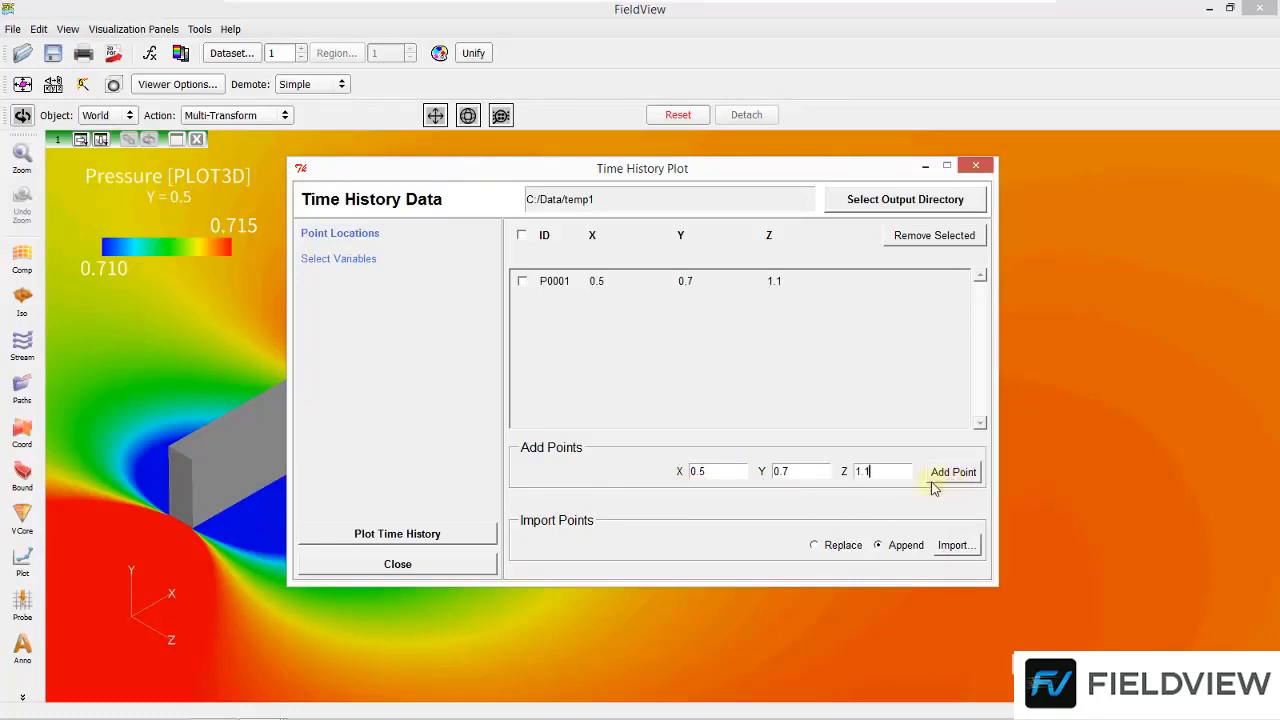
Choose Pressure [PLOT3D] as the variable and plot its time history
click(345, 262)
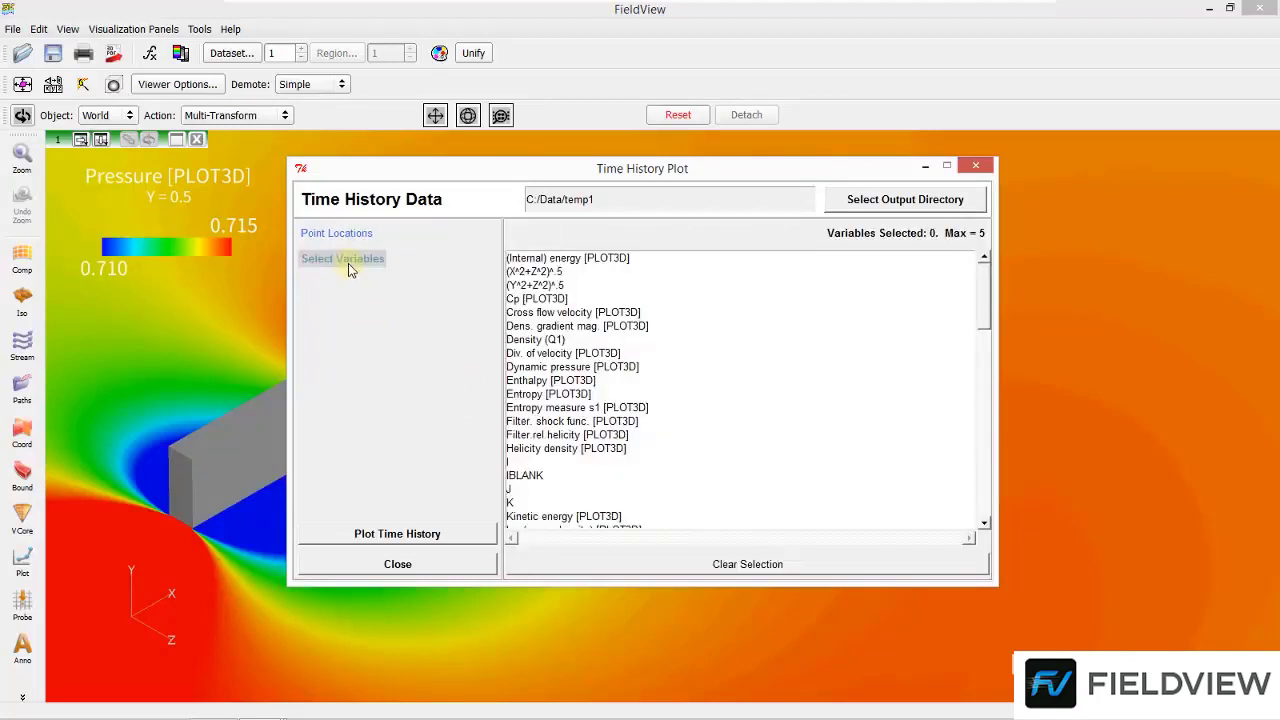
drag(983, 320, 983, 400)
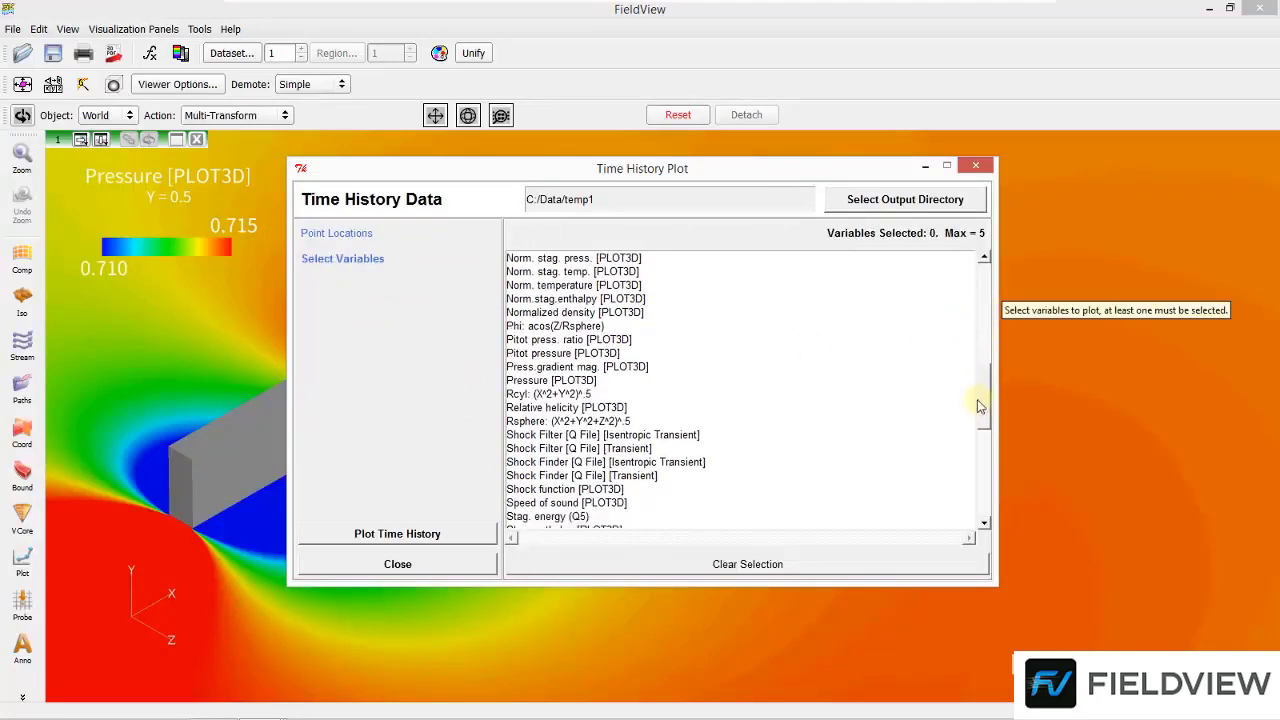
click(576, 381)
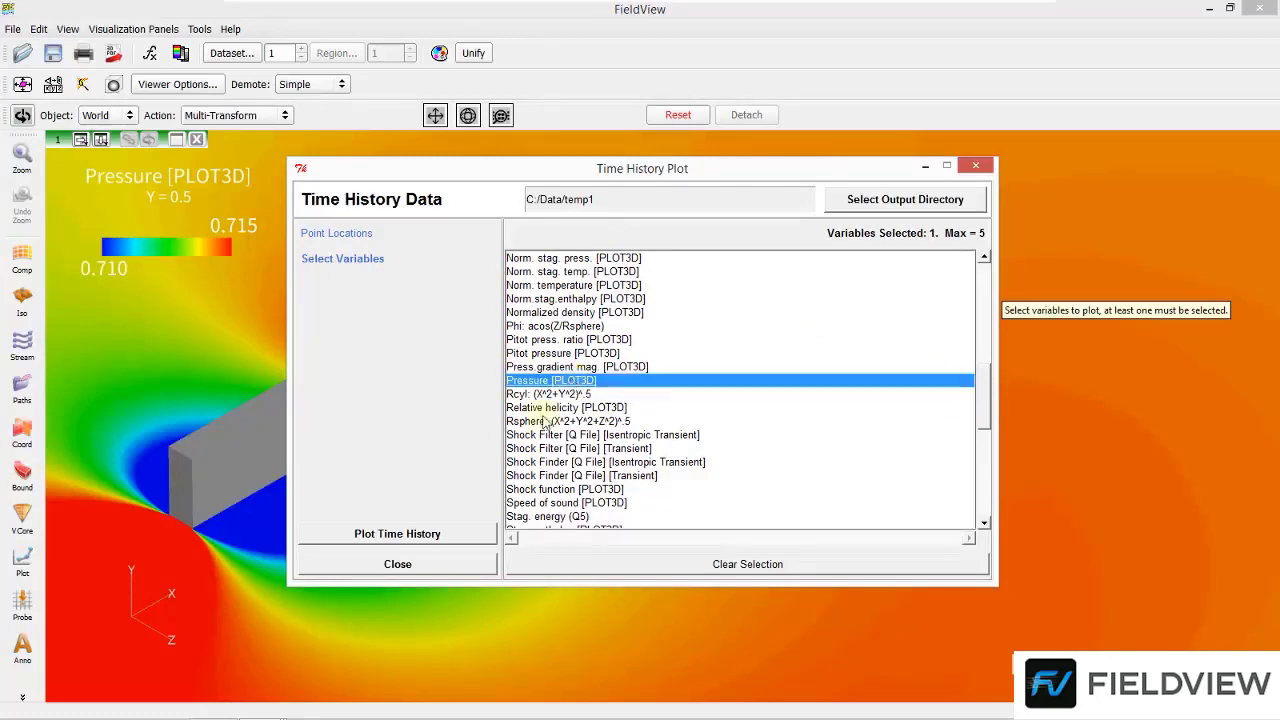
click(463, 540)
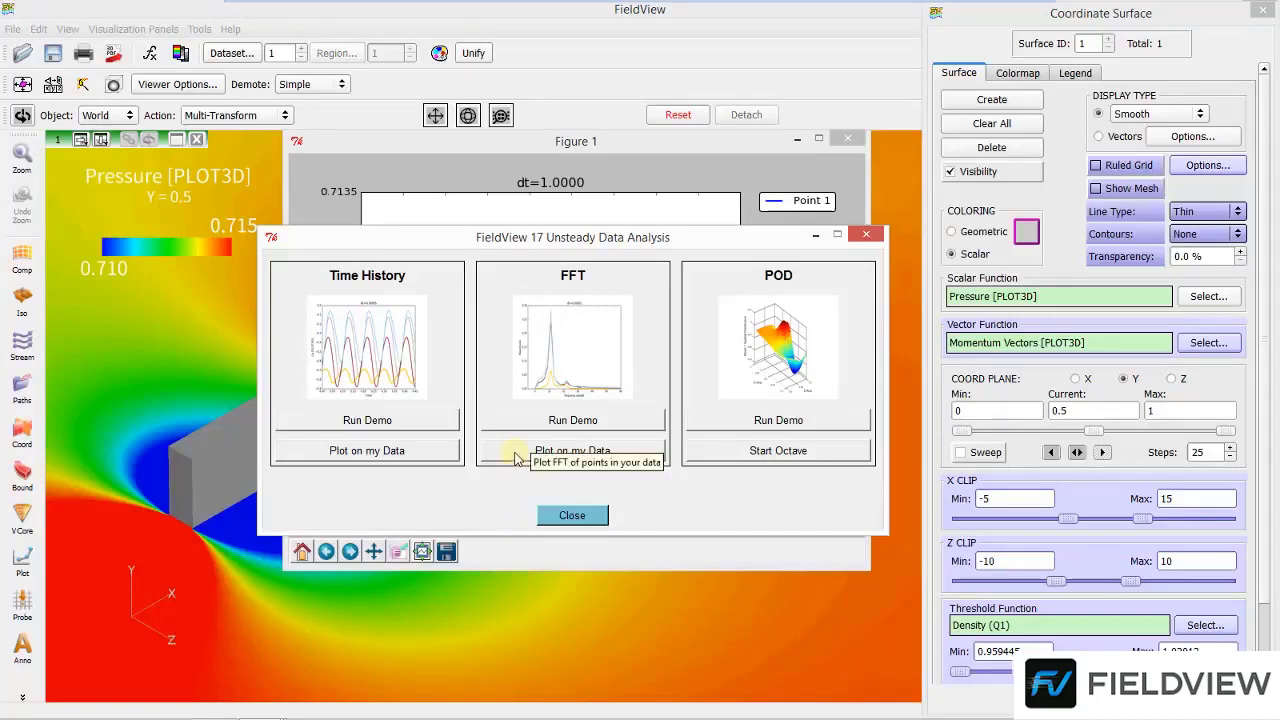
Start an FFT plot on your own data and set its output directory to C:/Data/temp1
click(516, 458)
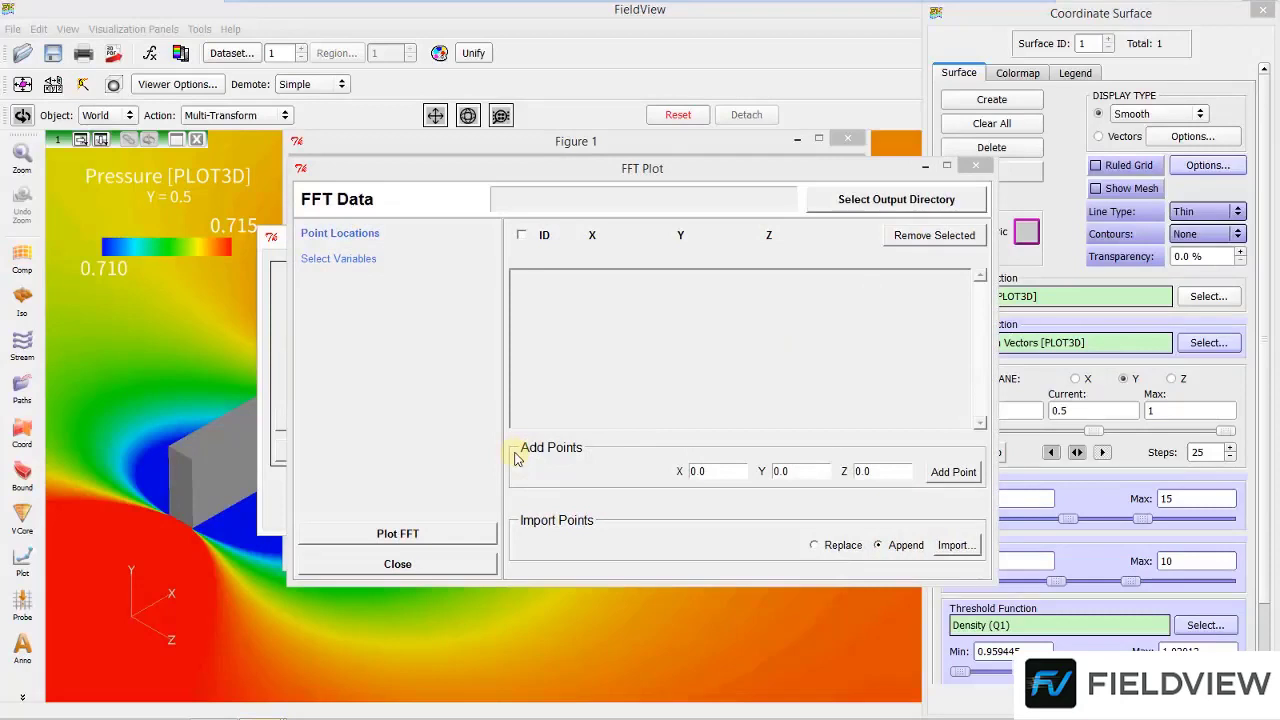
click(815, 208)
scroll(746, 331, down, 1)
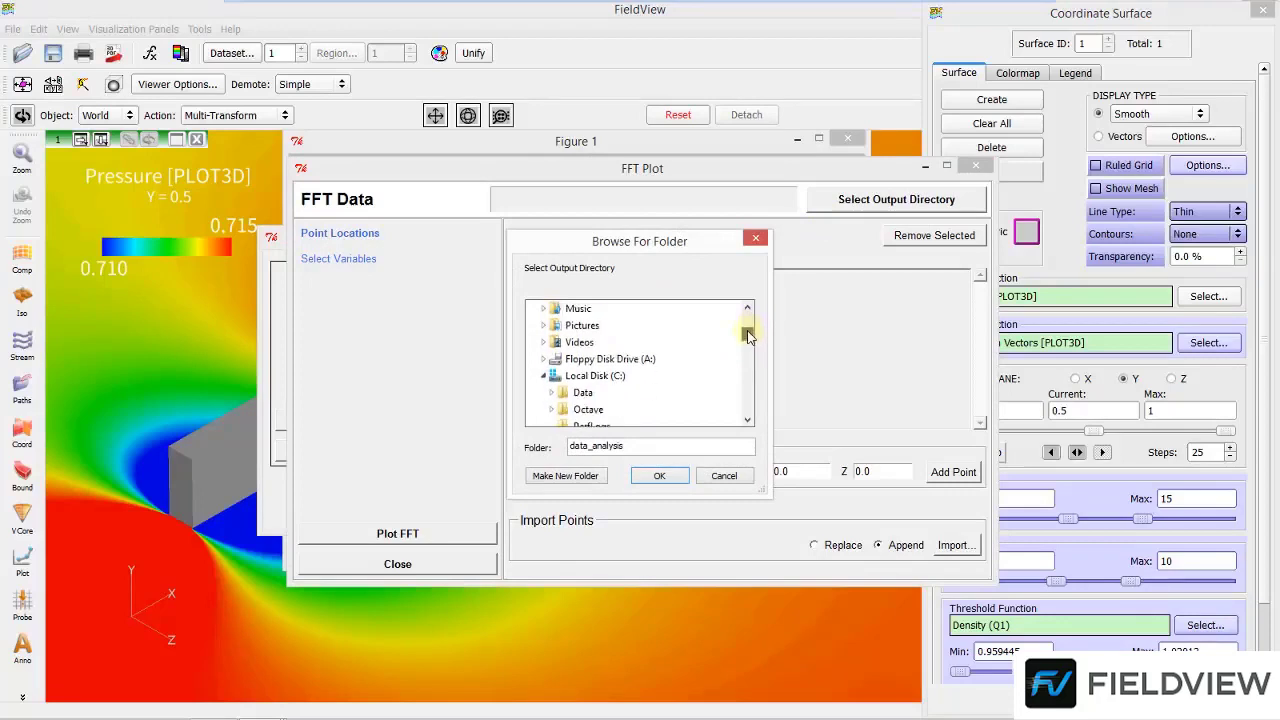
click(551, 393)
click(594, 409)
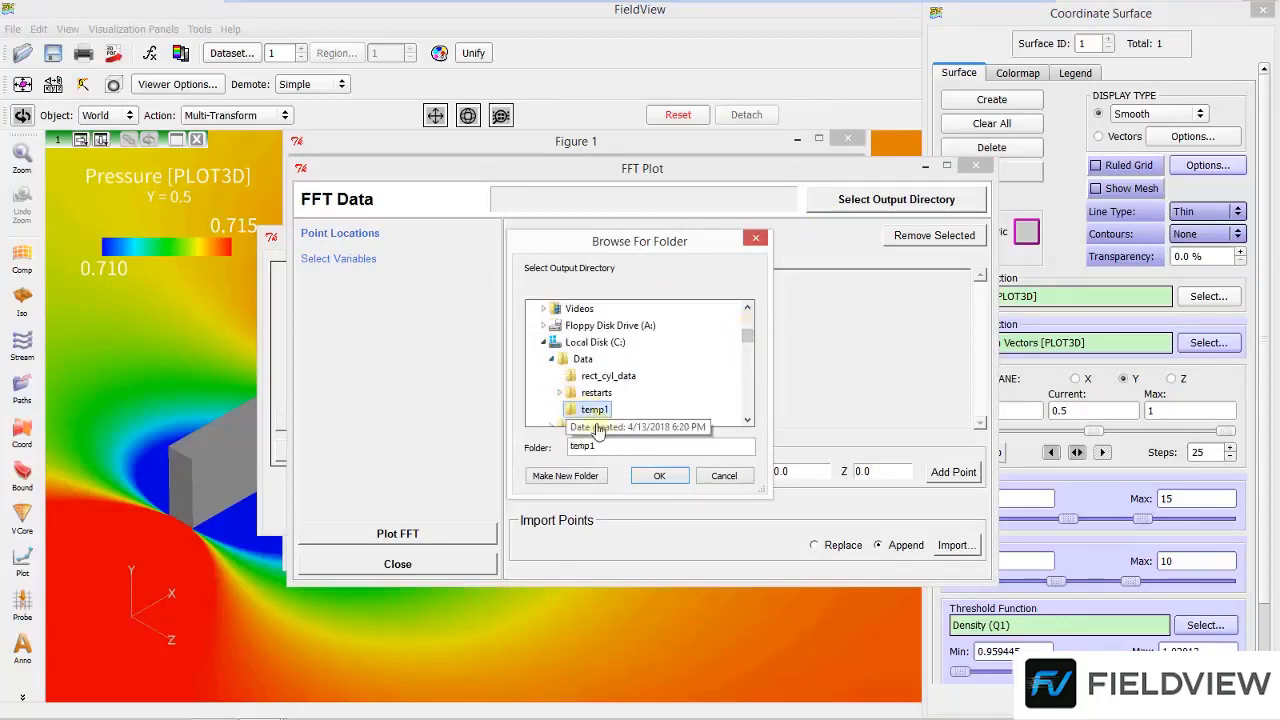
click(652, 476)
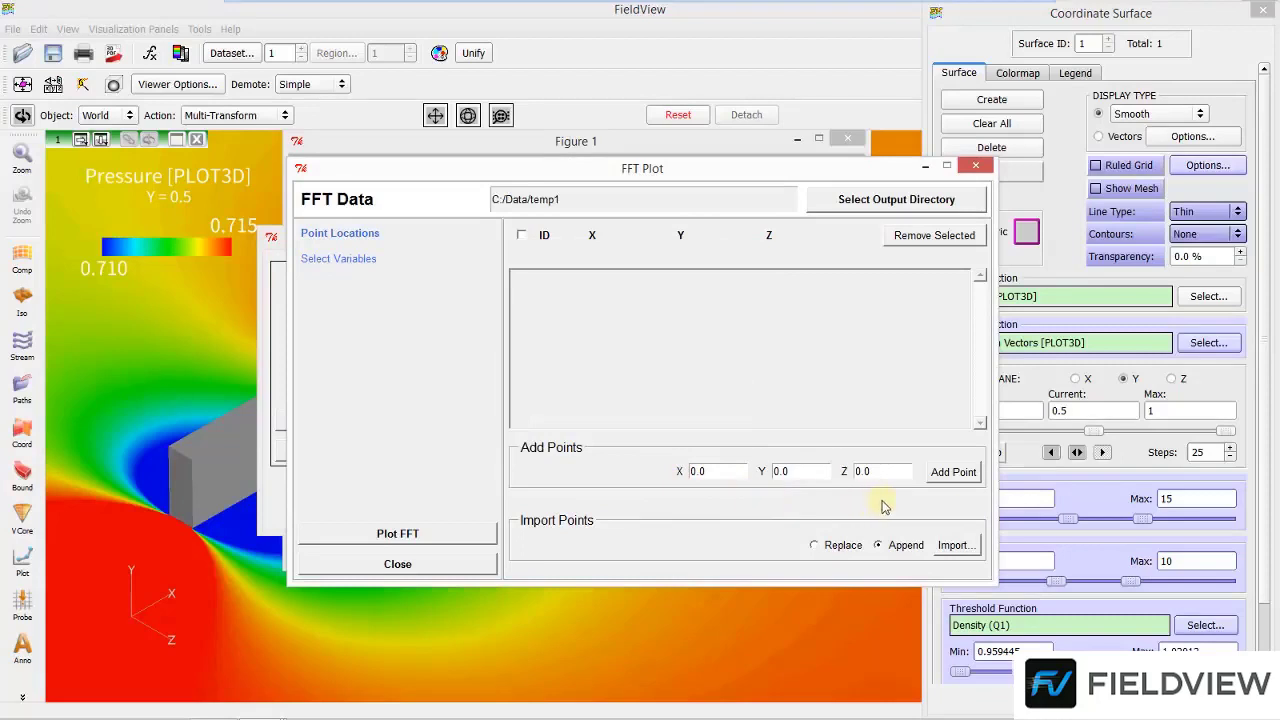
Import the FFT point locations from locations.csv in the Data folder
click(941, 552)
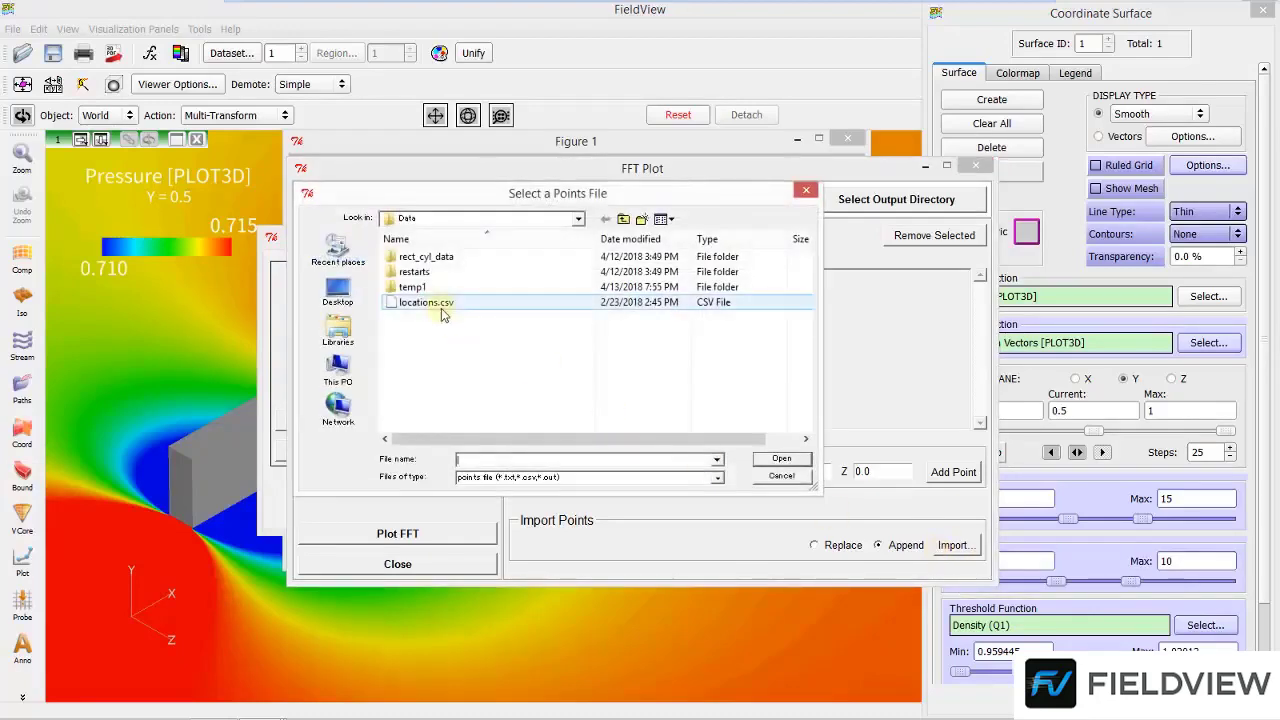
click(438, 304)
click(762, 460)
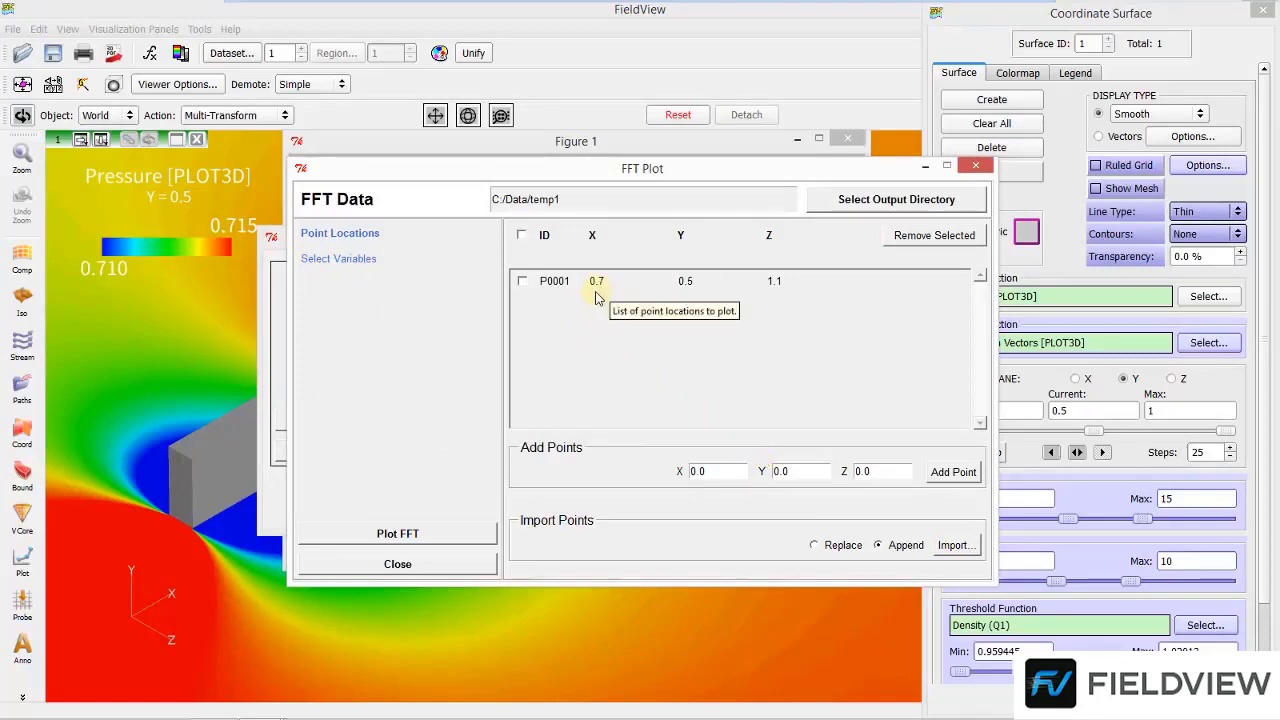
Choose Pressure [PLOT3D] as the FFT variable and plot the FFT
click(375, 260)
drag(988, 316, 986, 400)
click(552, 408)
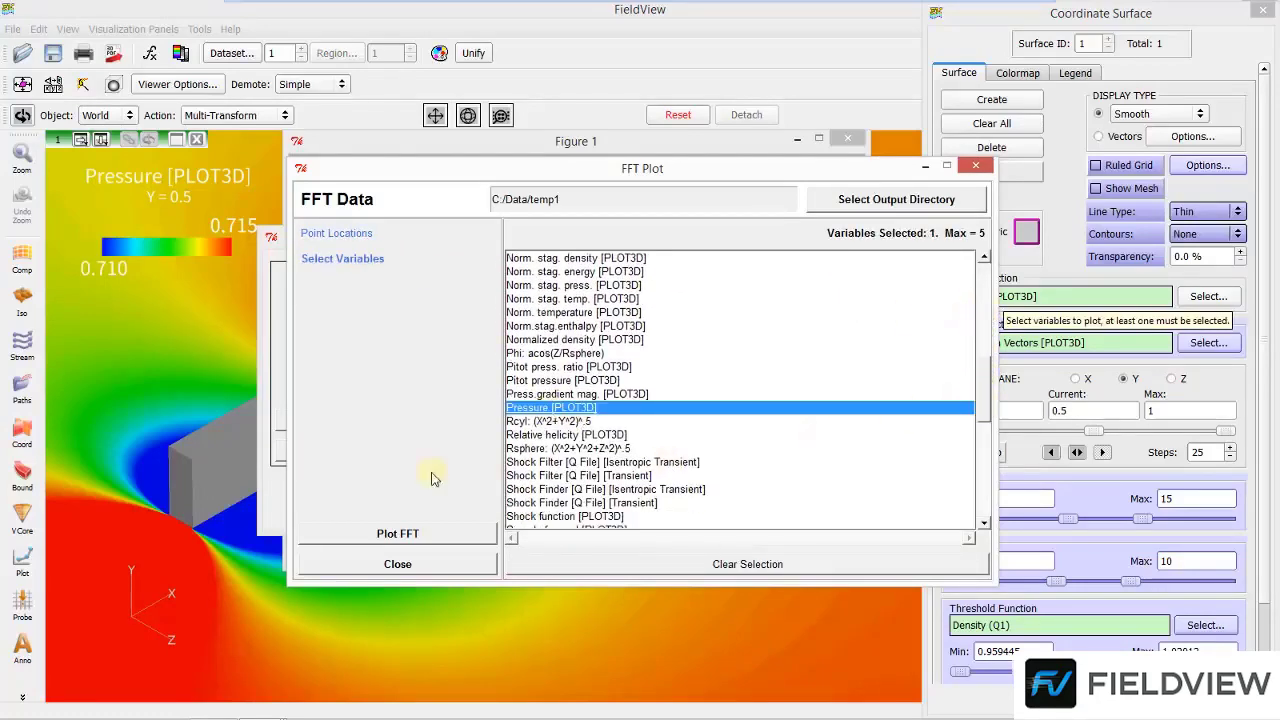
click(390, 535)
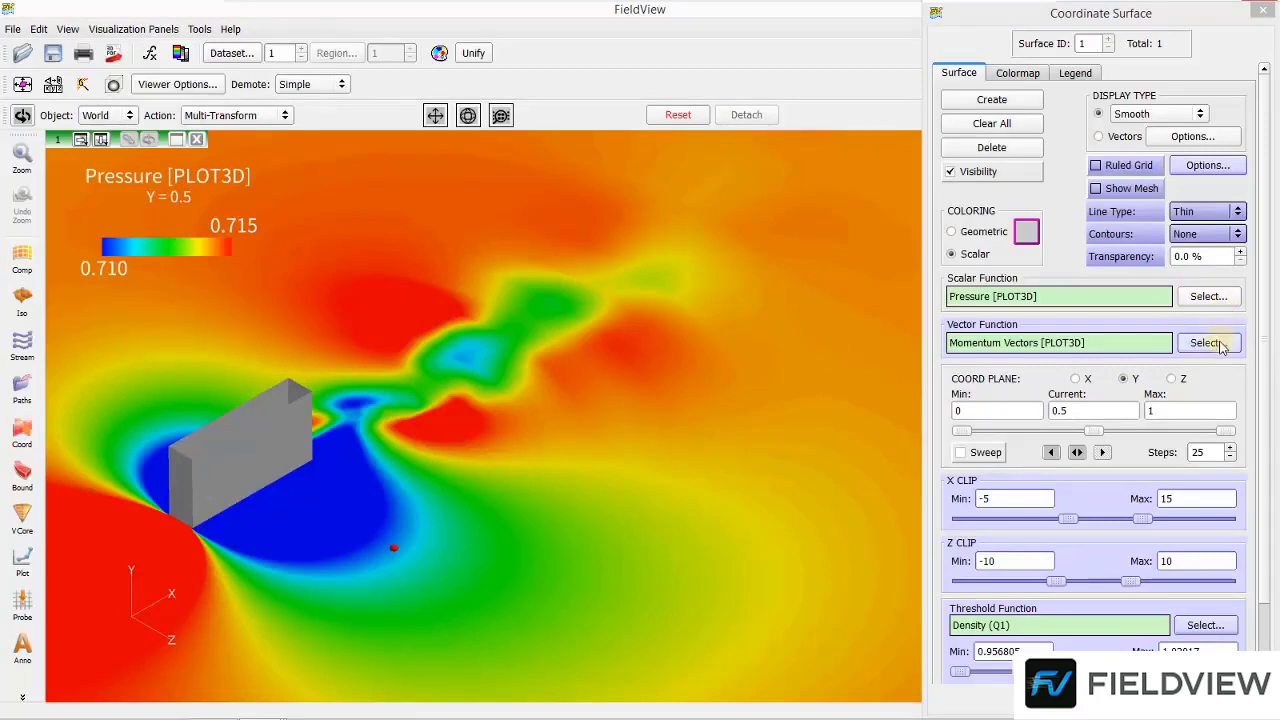
Set up a transient export of the time steps to a MAT-File named export in C:\Data
click(199, 29)
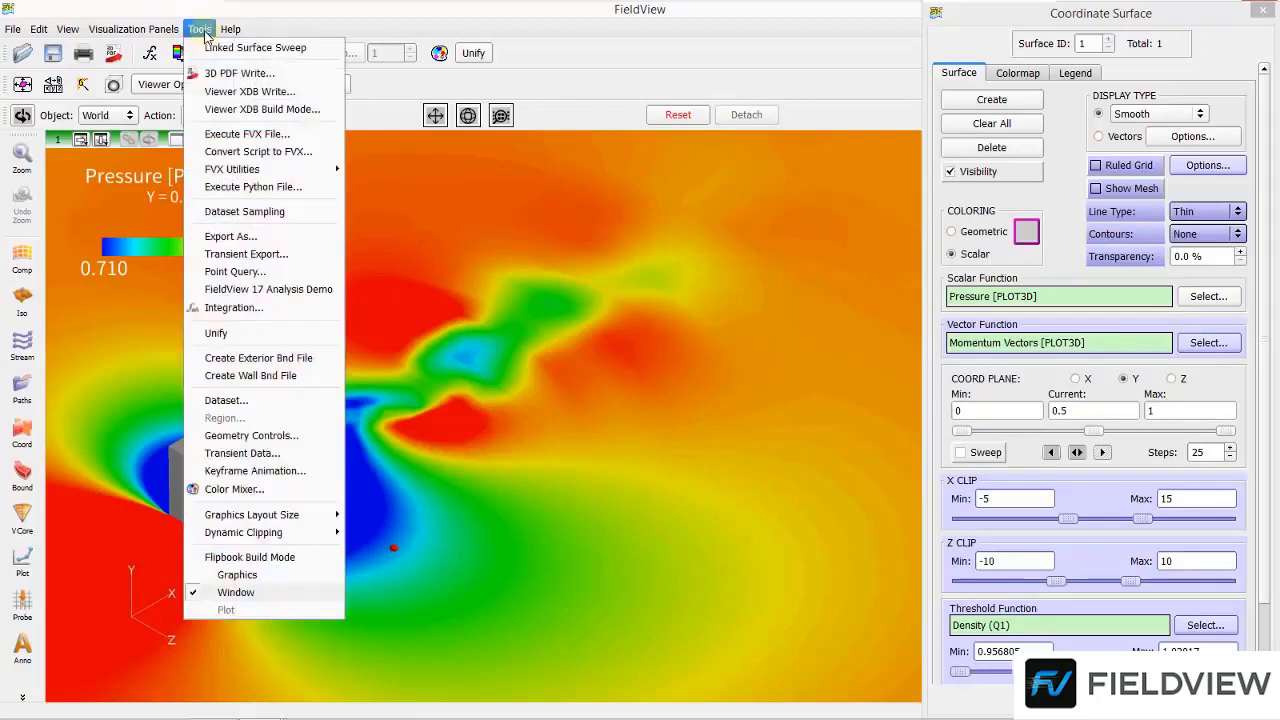
click(197, 253)
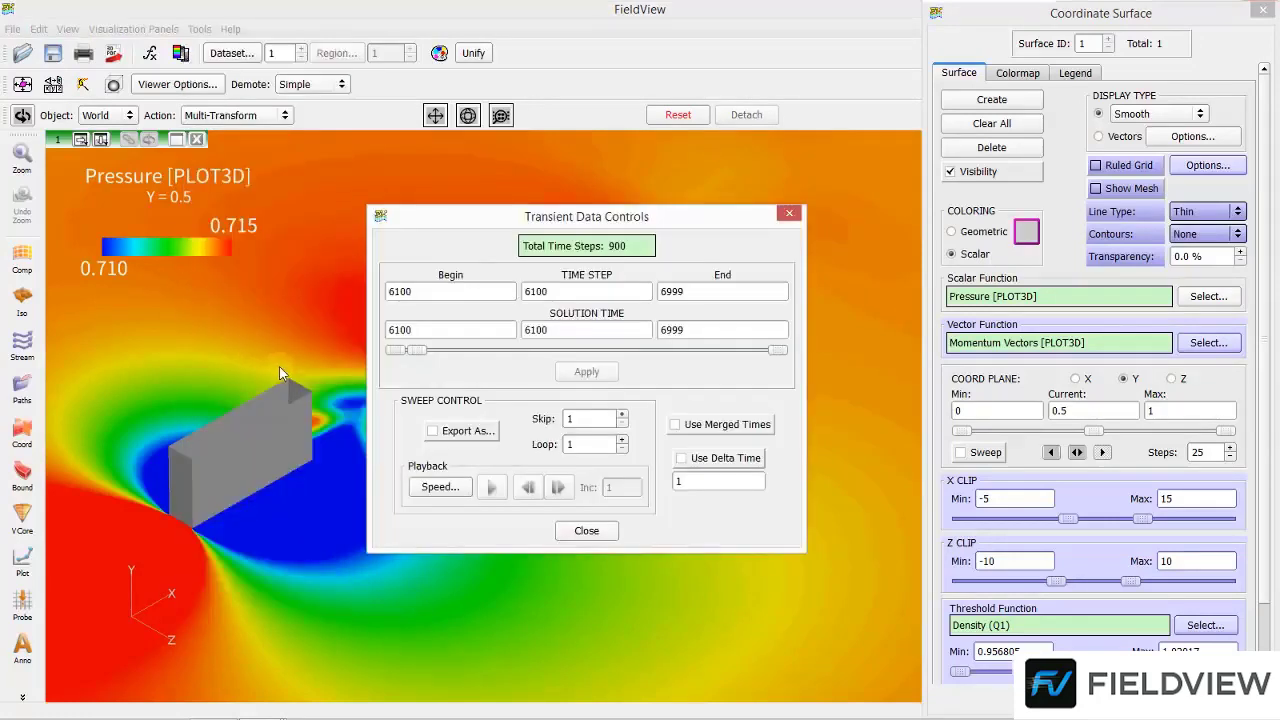
click(434, 436)
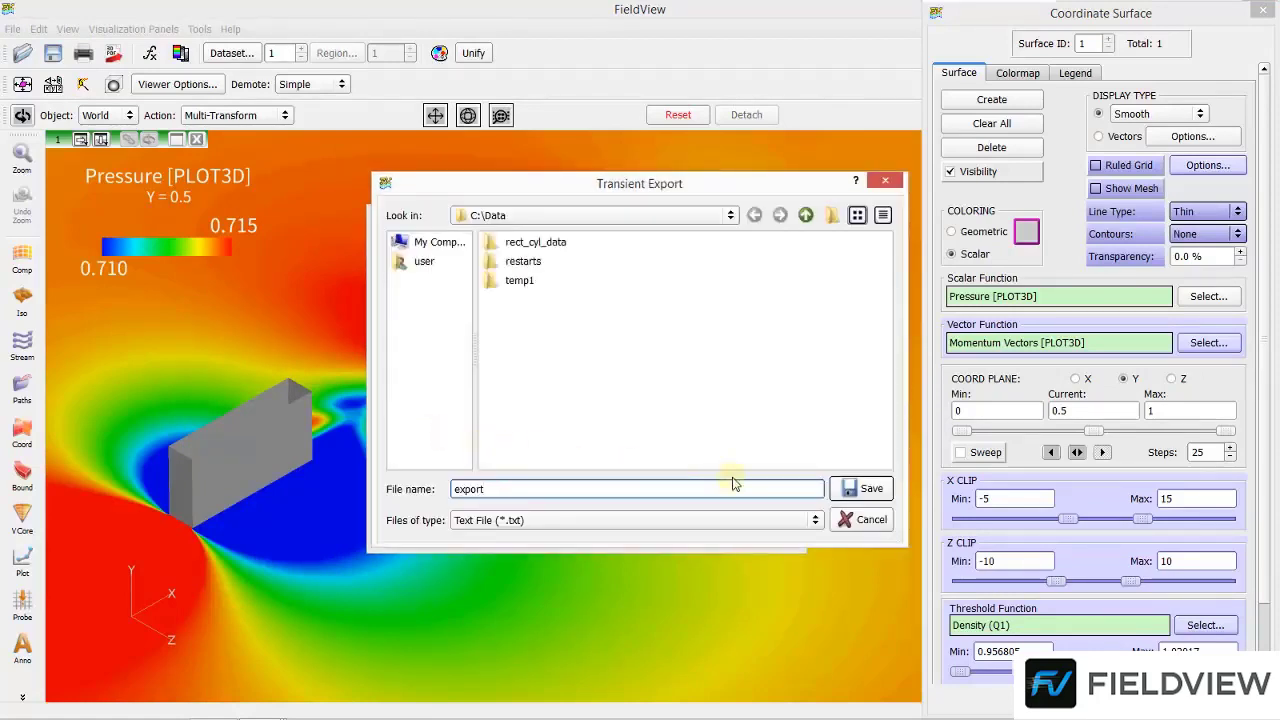
click(816, 521)
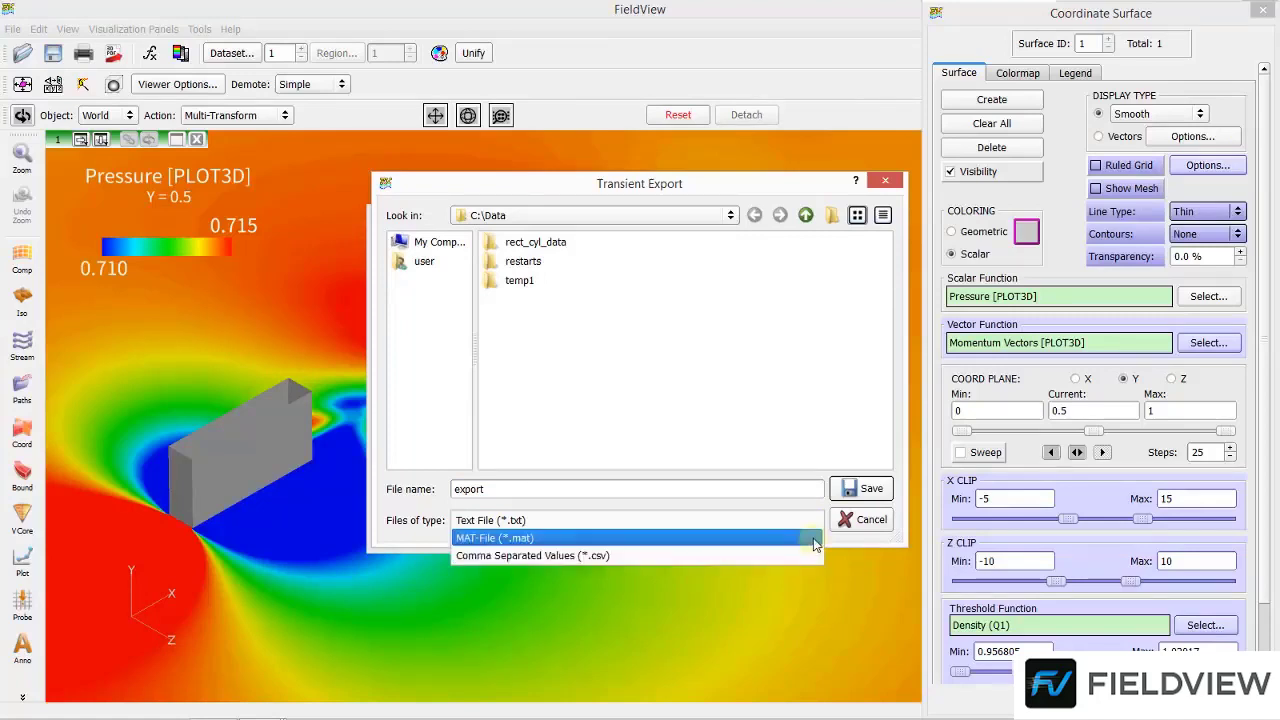
click(815, 540)
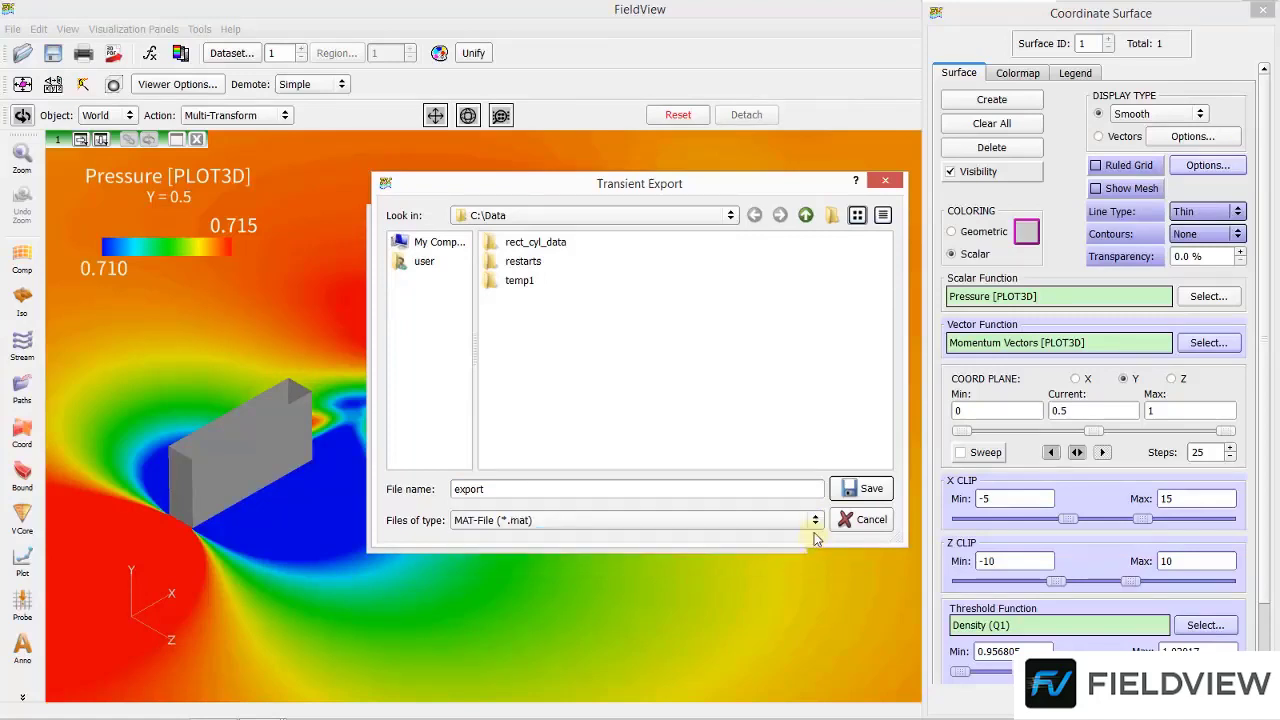
click(864, 489)
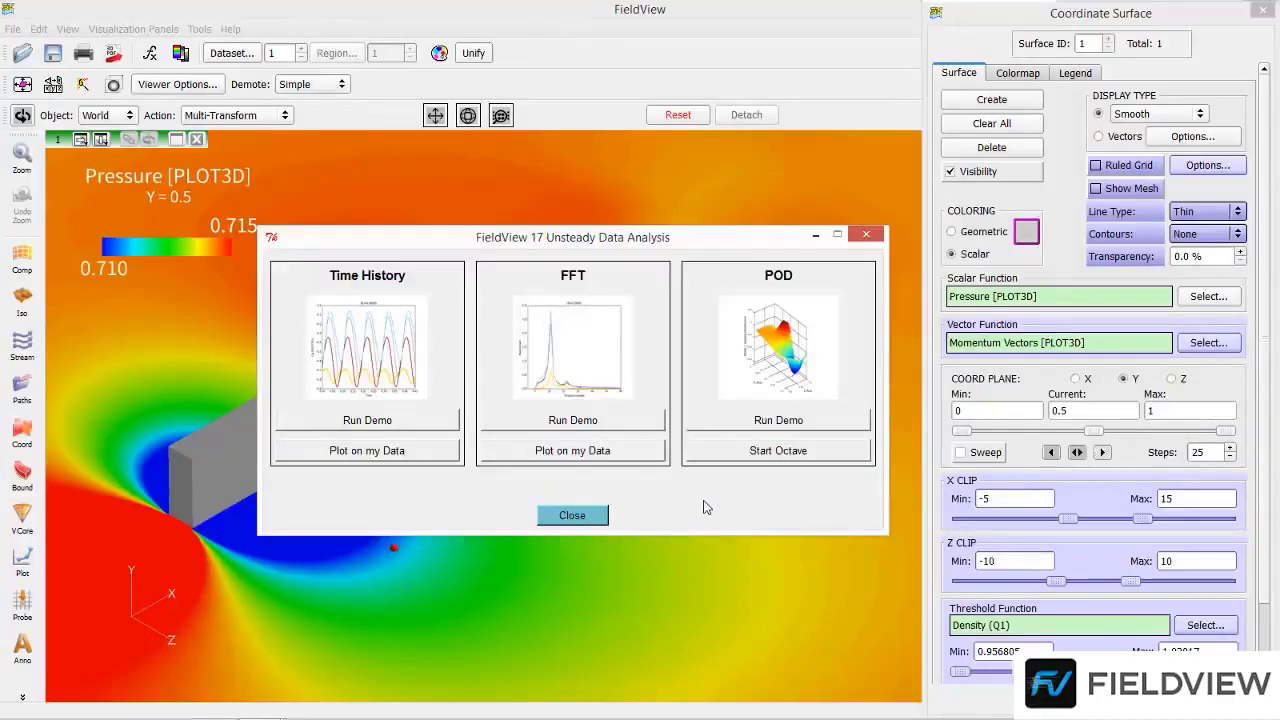
Run the POD demo from the unsteady data analysis tools
click(705, 428)
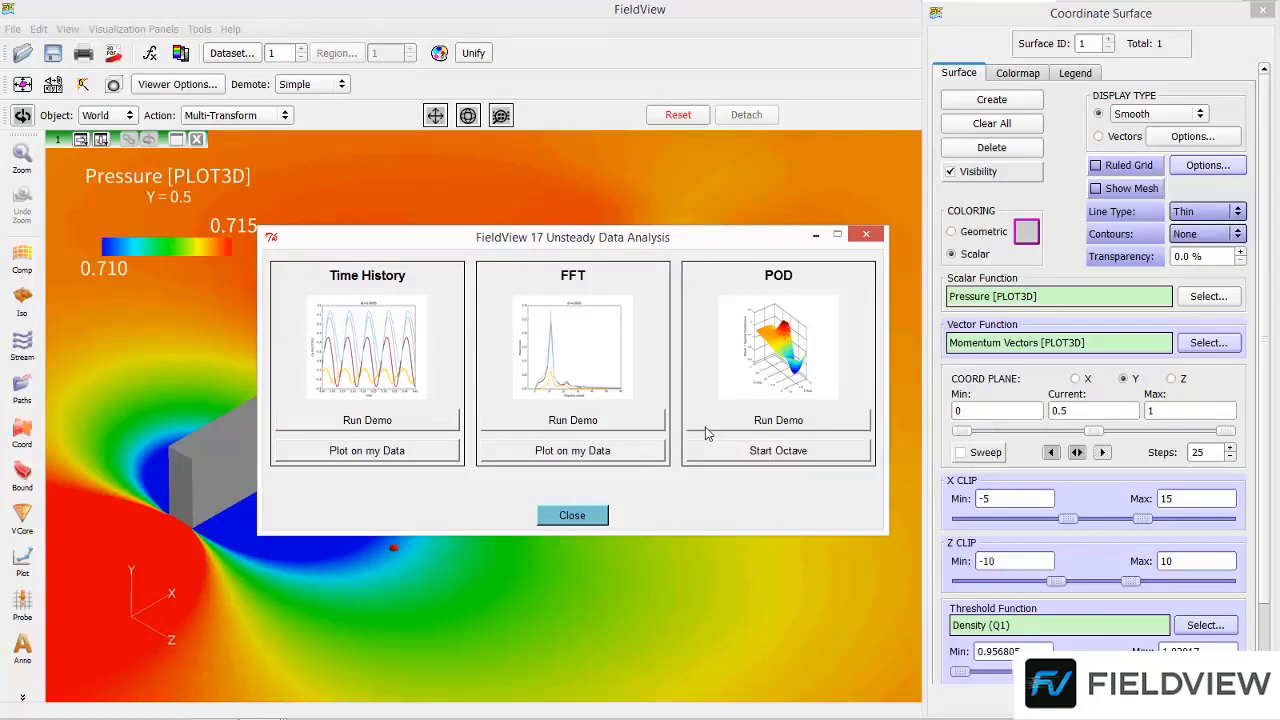